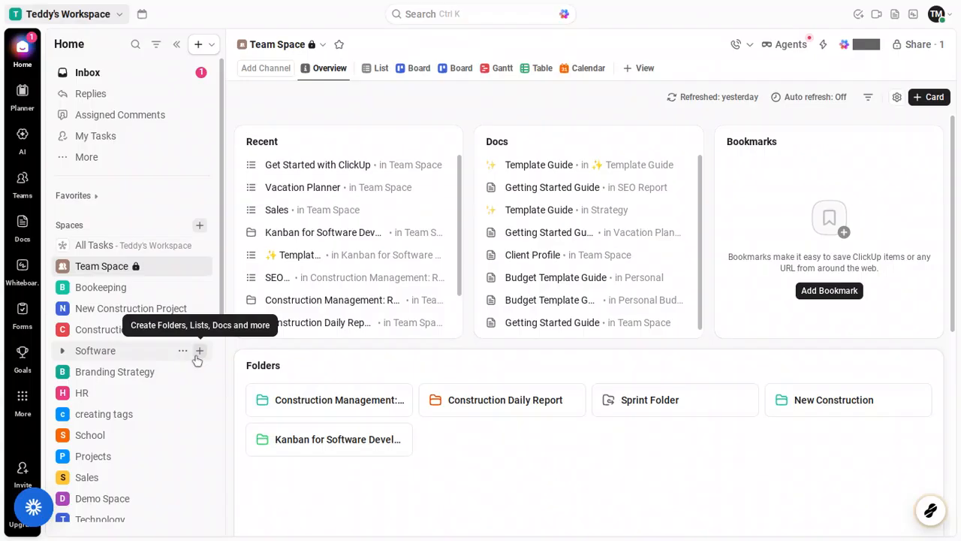
Create a list named "New List" in the Software space and apply all of the suggested list settings.
{"action": "left_click", "coordinate": [199, 351]}
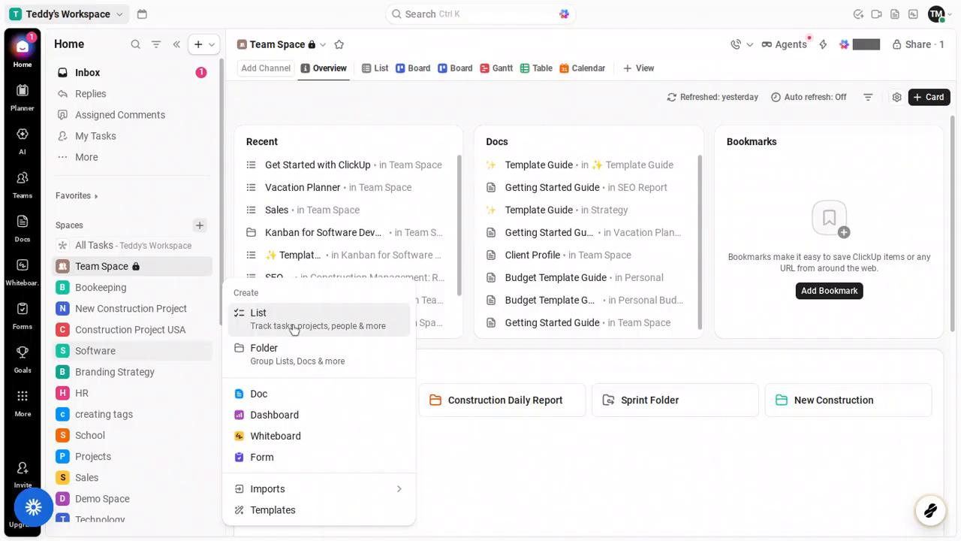
{"action": "key", "text": "Escape"}
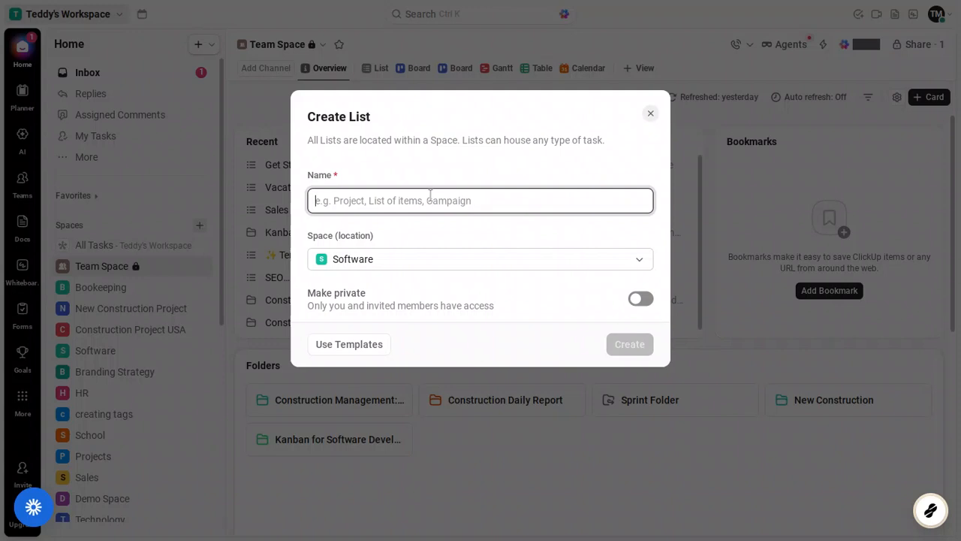
{"action": "type", "text": "Ne"}
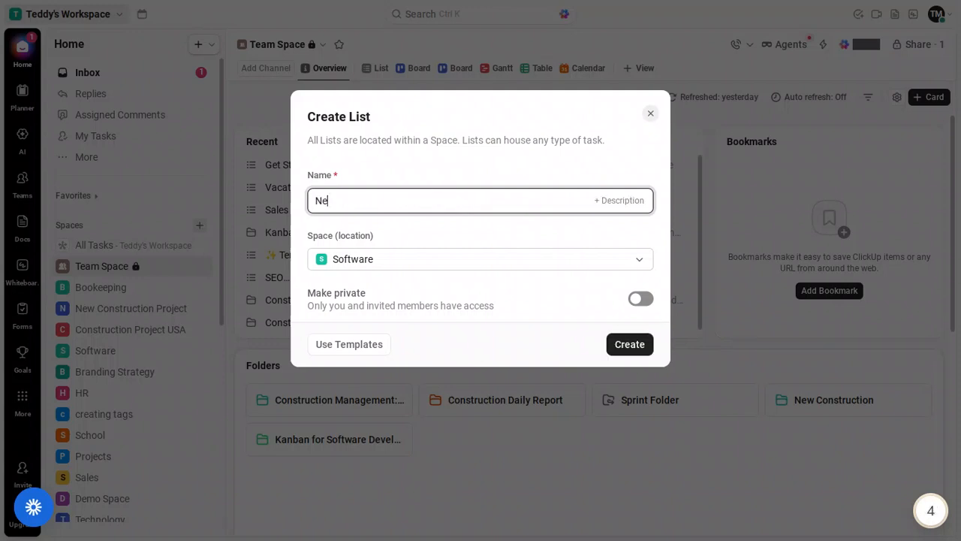
{"action": "type", "text": "w List"}
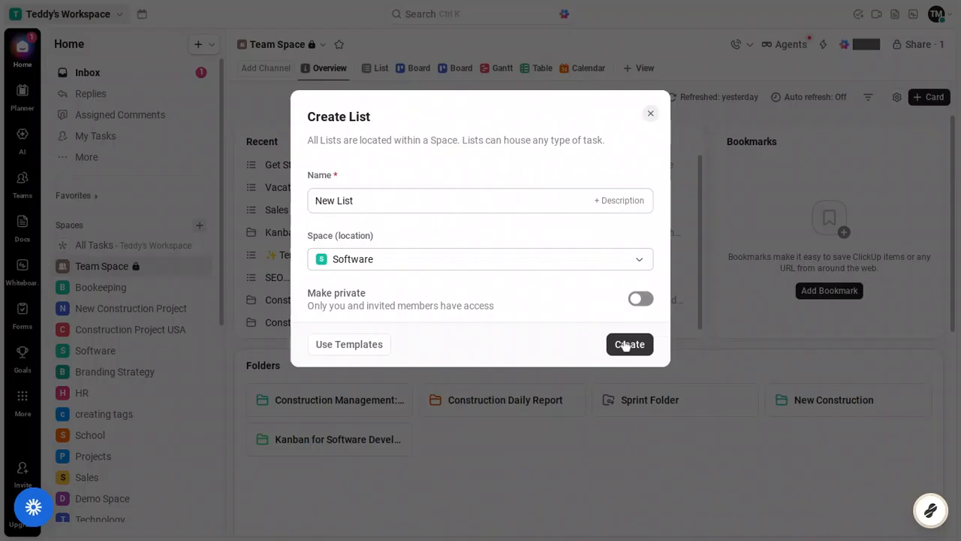
{"action": "left_click", "coordinate": [628, 344]}
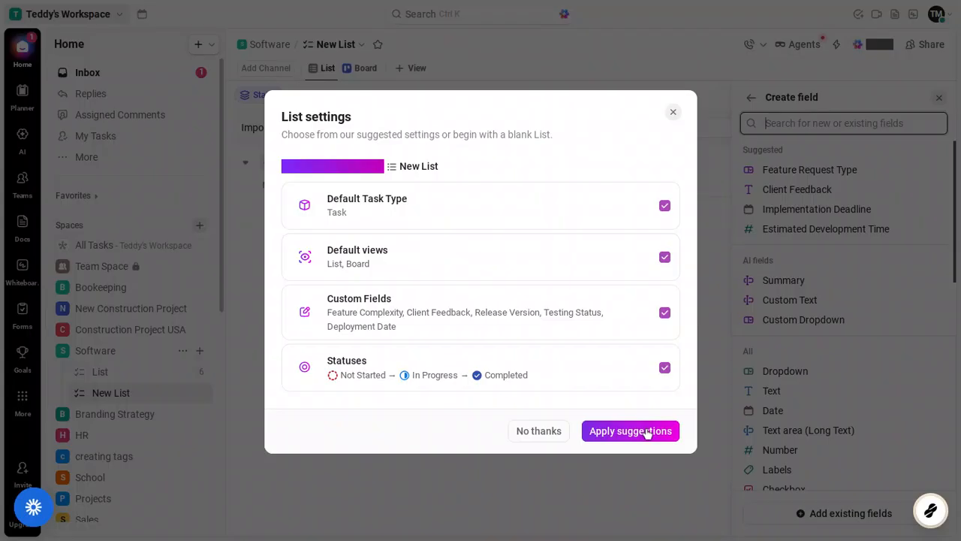
{"action": "left_click", "coordinate": [647, 433]}
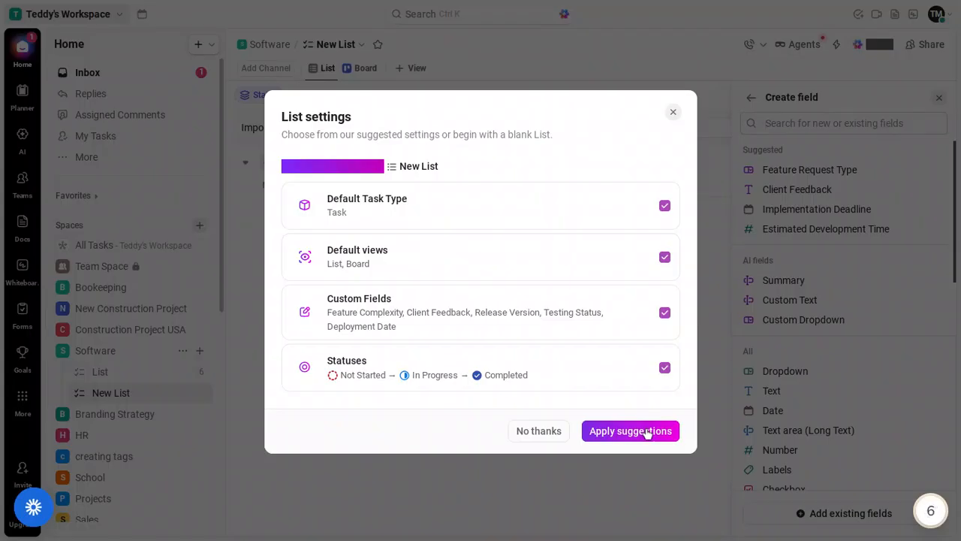
{"action": "left_click", "coordinate": [648, 431]}
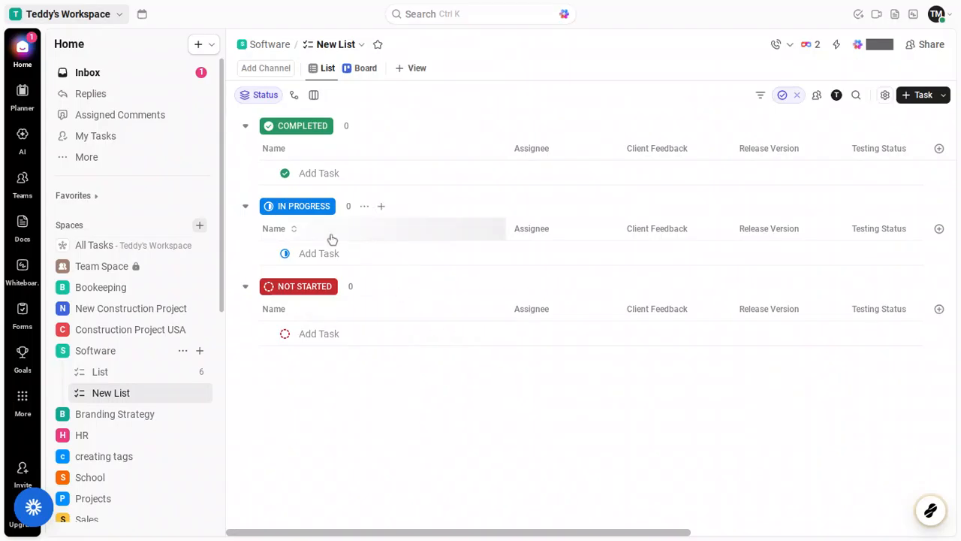
Add a task named "Task !" to the Completed group of New List.
{"action": "left_click", "coordinate": [324, 172]}
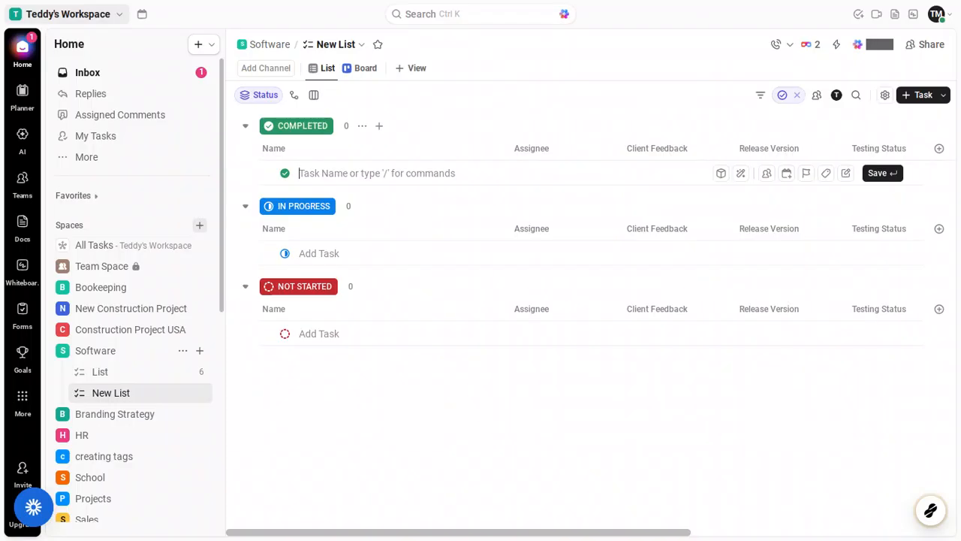
{"action": "type", "text": "T"}
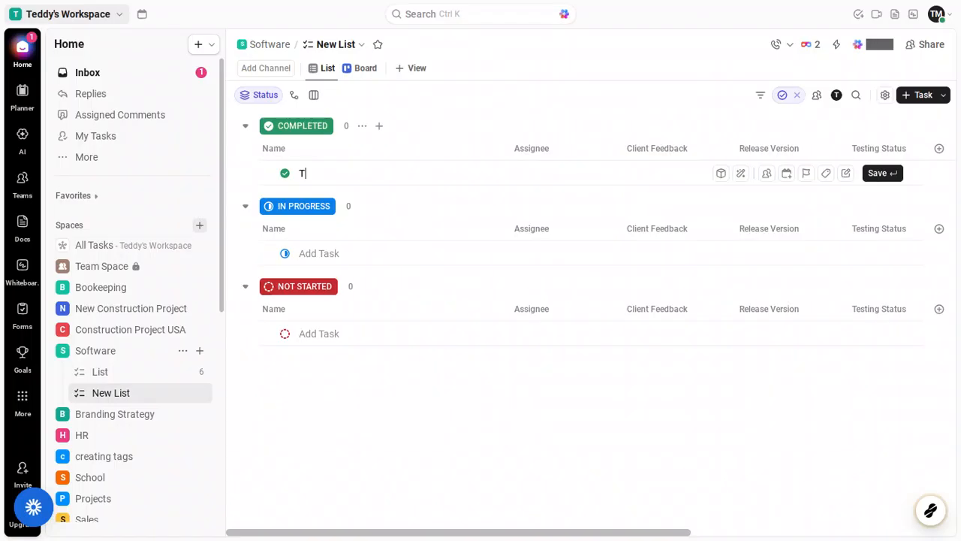
{"action": "type", "text": "as"}
{"action": "type", "text": "k"}
{"action": "type", "text": " 1"}
{"action": "left_click", "coordinate": [876, 173]}
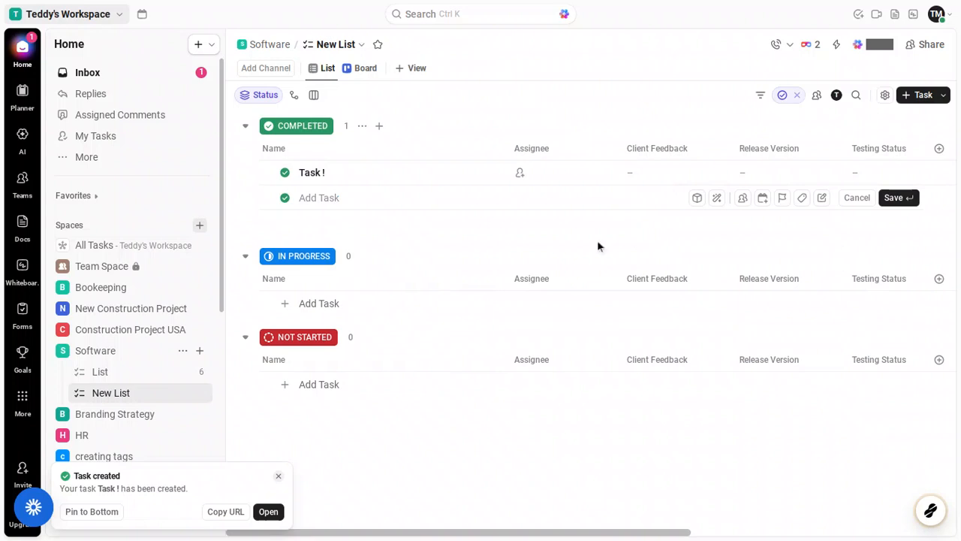
Add a task named "Task 2" to the In Progress group.
{"action": "left_click", "coordinate": [322, 310]}
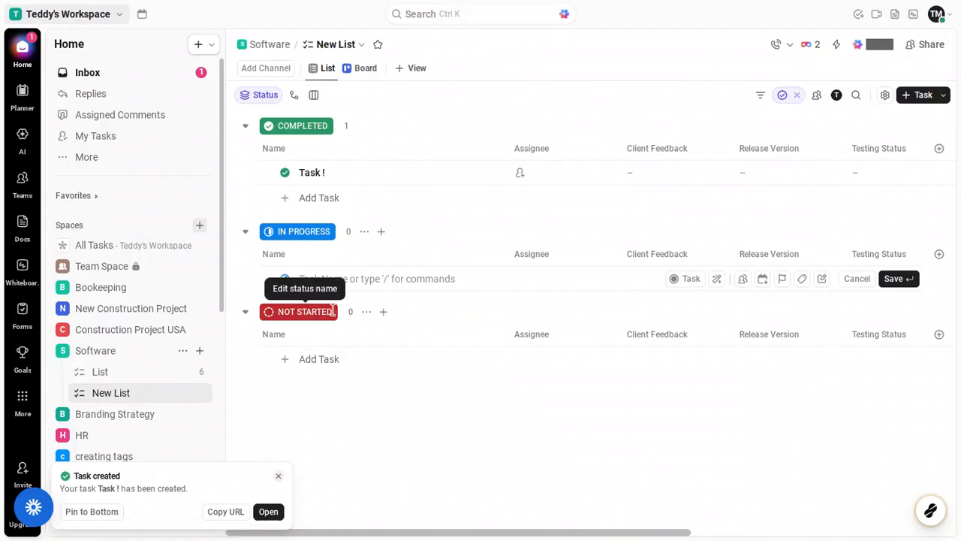
{"action": "type", "text": "T"}
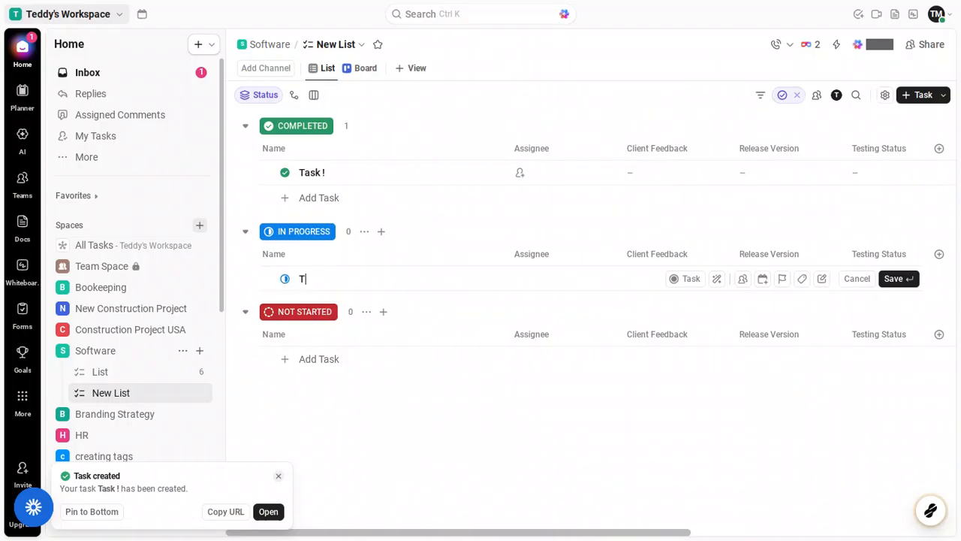
{"action": "type", "text": "ask 2"}
{"action": "left_click", "coordinate": [899, 279]}
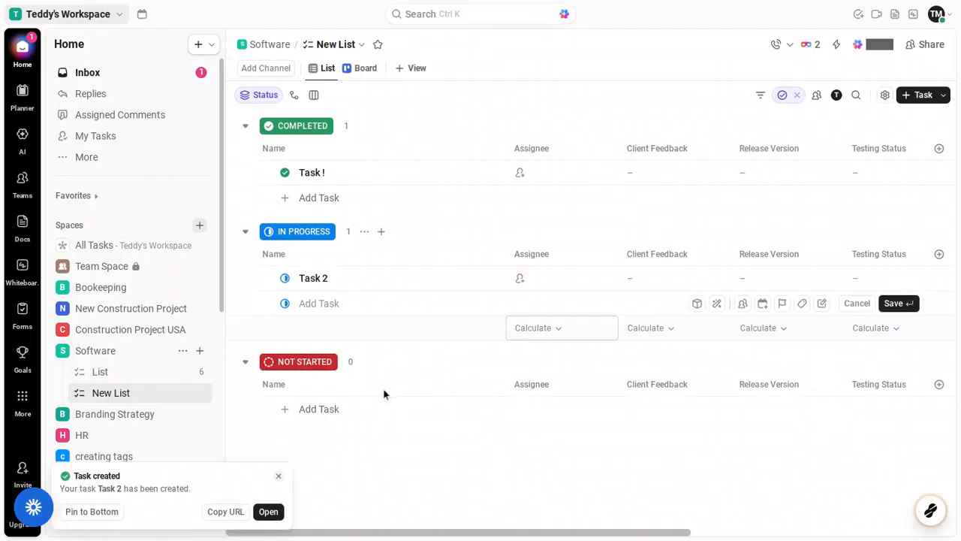
Add a task named "Task 3" to the Not Started group.
{"action": "left_click", "coordinate": [339, 410]}
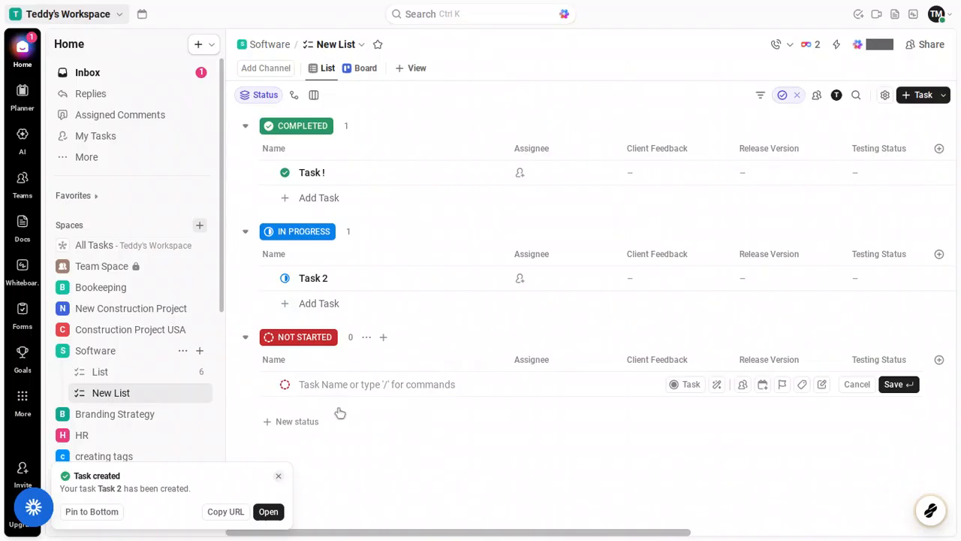
{"action": "type", "text": "Ta"}
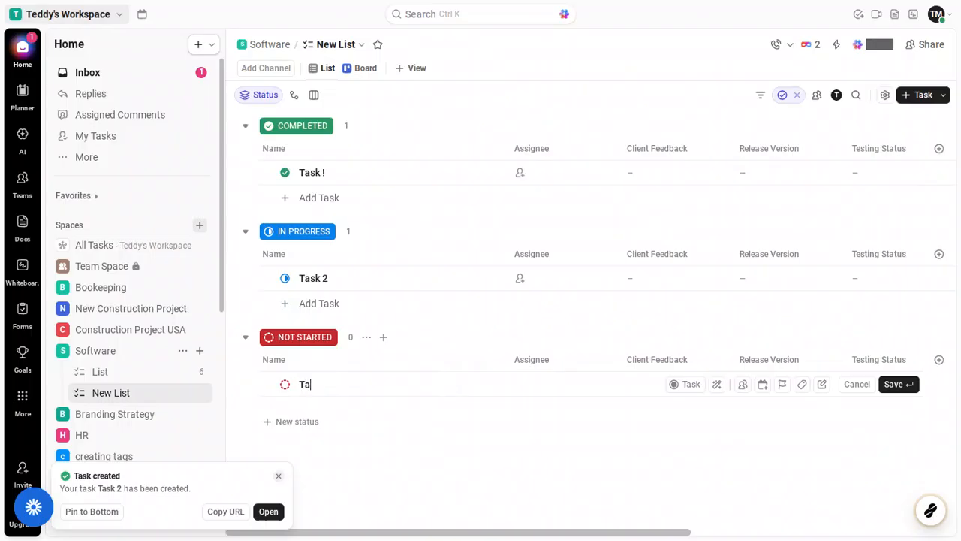
{"action": "type", "text": "sk 3"}
{"action": "left_click", "coordinate": [899, 385]}
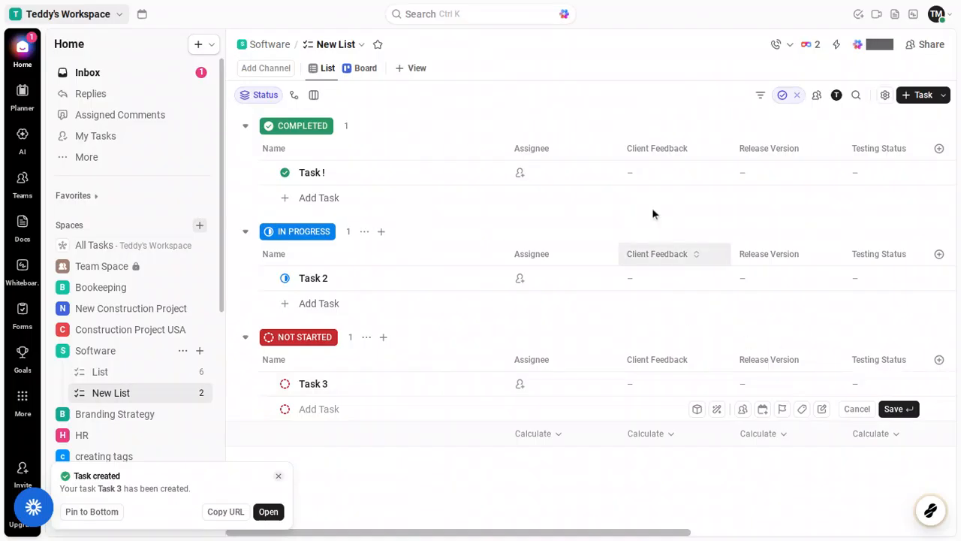
Assign "Task !" in the Completed group to the team member with the avatar initial M.
{"action": "left_click", "coordinate": [523, 174]}
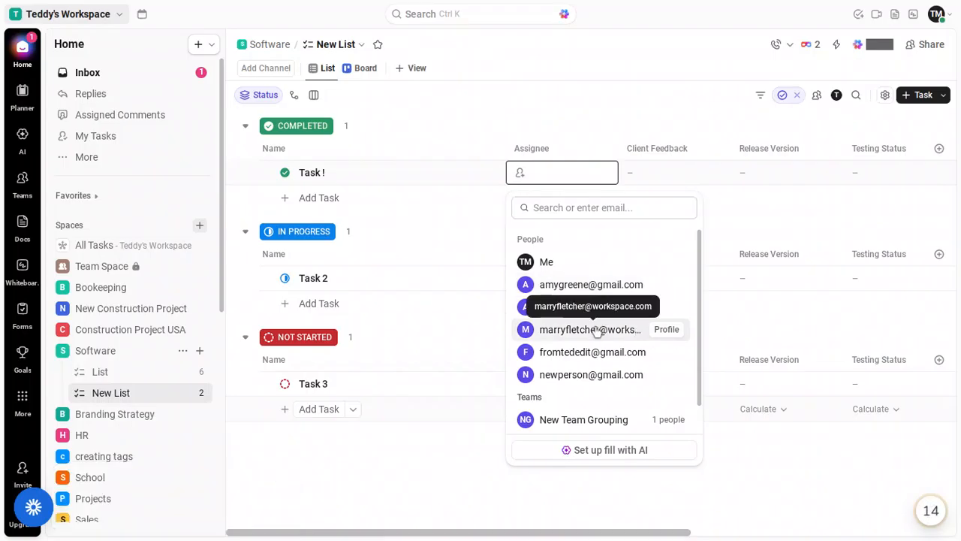
{"action": "left_click", "coordinate": [597, 330]}
{"action": "key", "text": "Escape"}
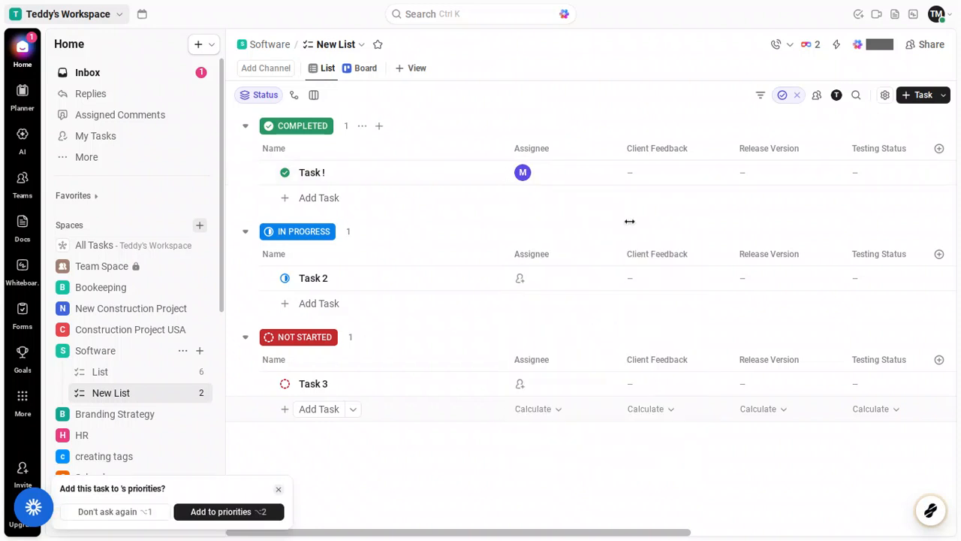
Enter "Great work!" as the Client Feedback for "Task !".
{"action": "left_click", "coordinate": [646, 178]}
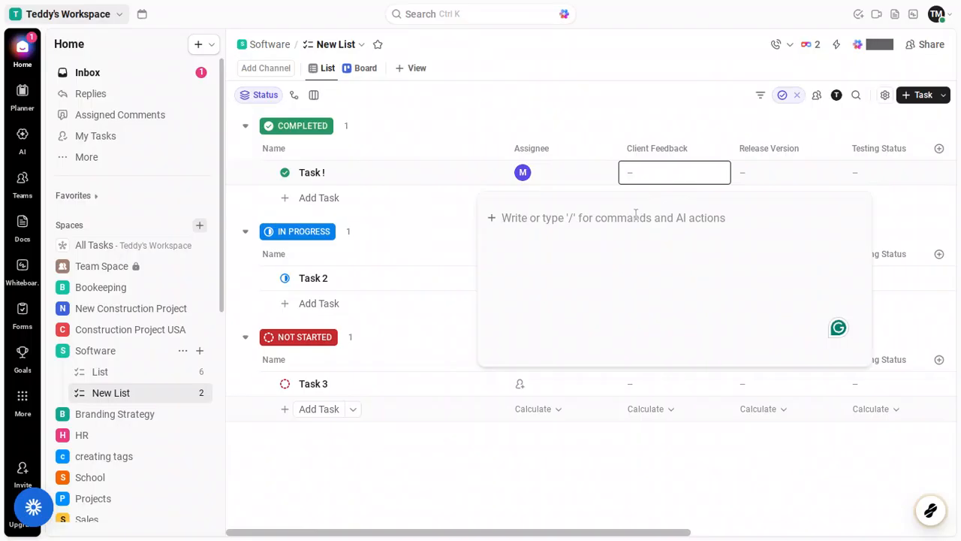
{"action": "type", "text": "G"}
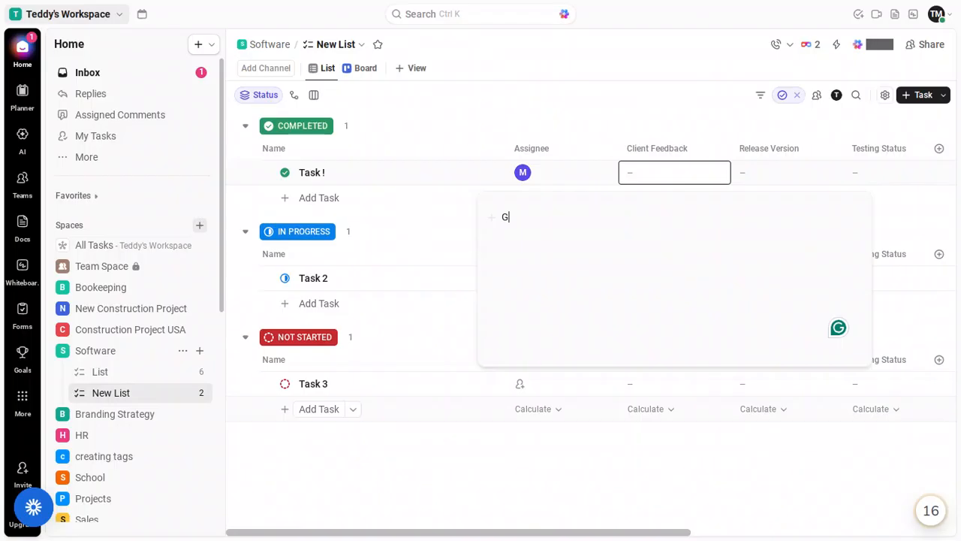
{"action": "type", "text": "reat work"}
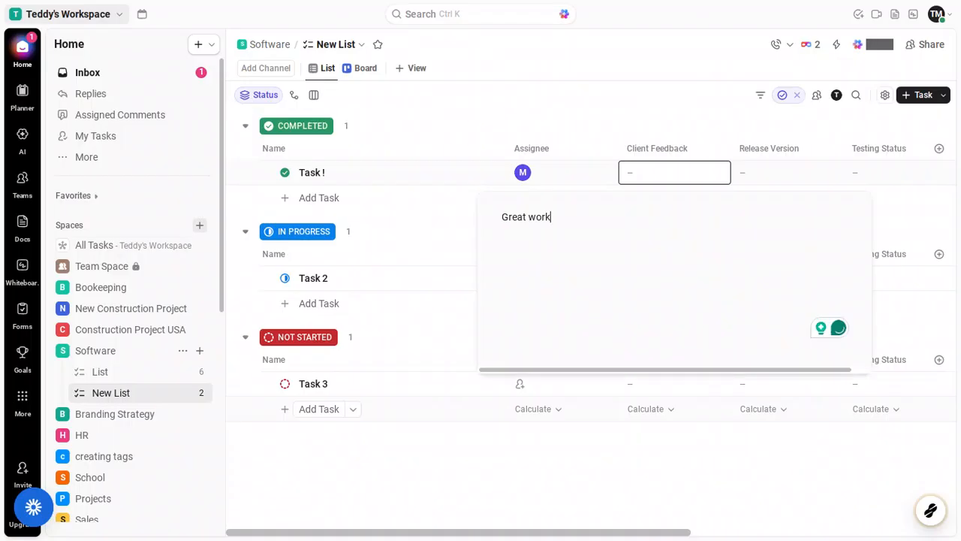
{"action": "type", "text": "!"}
{"action": "left_click", "coordinate": [496, 219]}
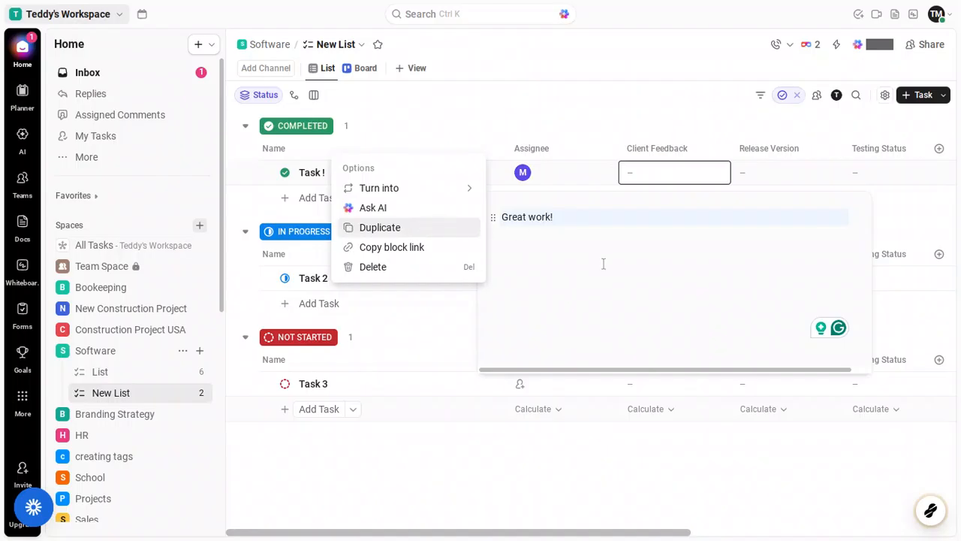
{"action": "left_click", "coordinate": [685, 268]}
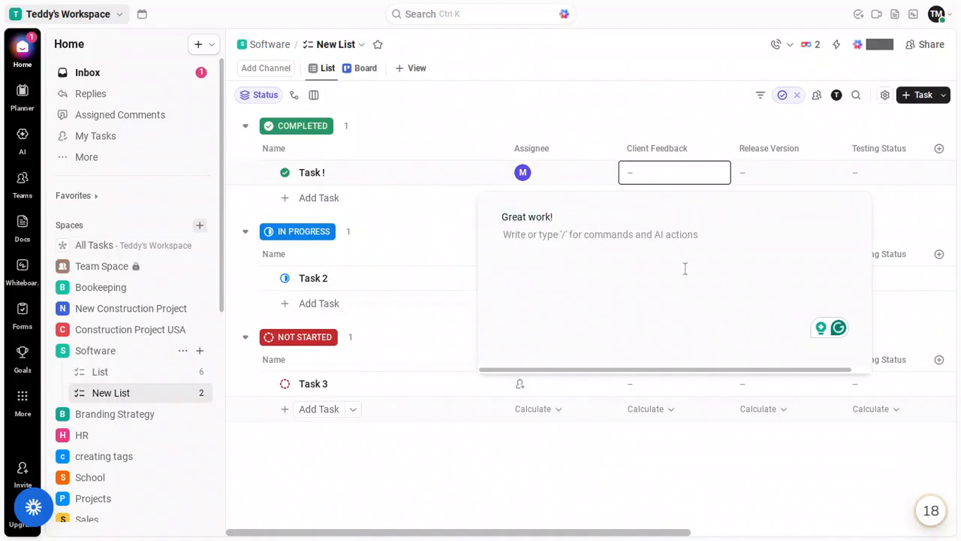
{"action": "key", "text": "Return"}
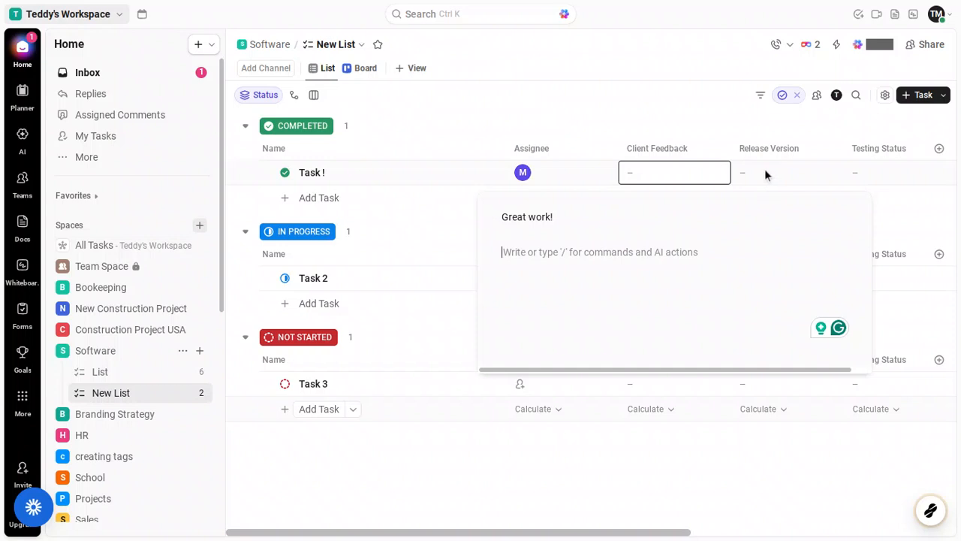
{"action": "key", "text": "Escape"}
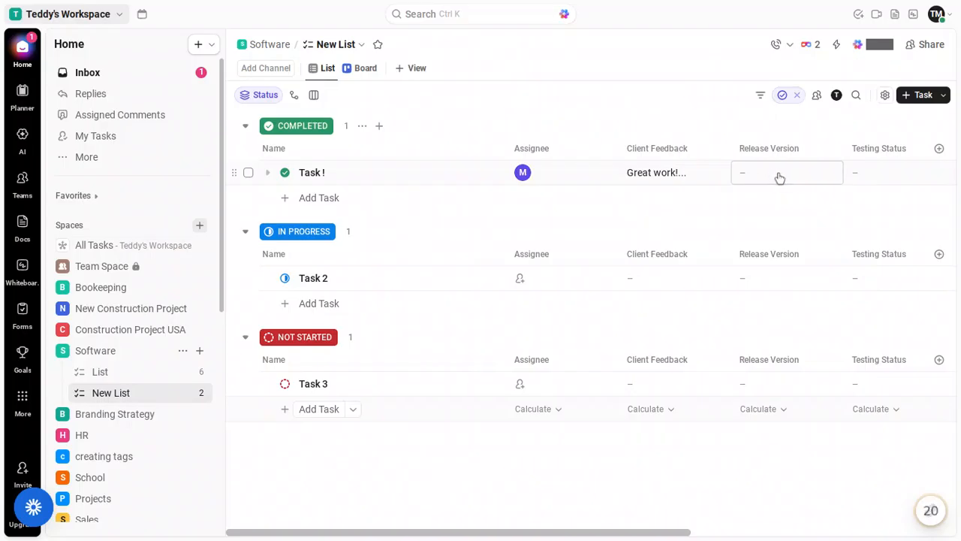
Leave the Release Version of "Task !" empty and set its Testing Status to In Progress.
{"action": "left_click", "coordinate": [779, 178]}
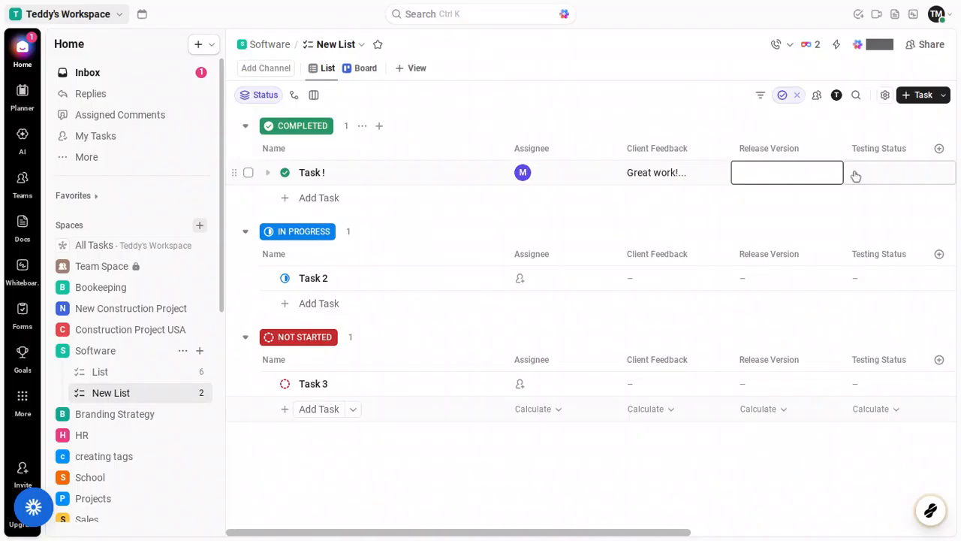
{"action": "scroll", "coordinate": [855, 175], "scroll_direction": "right", "scroll_amount": 5}
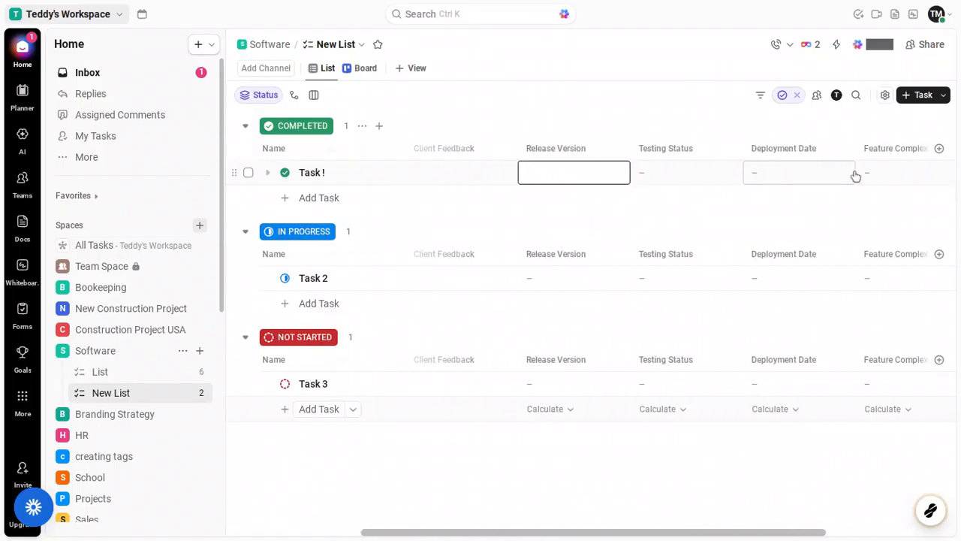
{"action": "scroll", "coordinate": [856, 175], "scroll_direction": "right", "scroll_amount": 2}
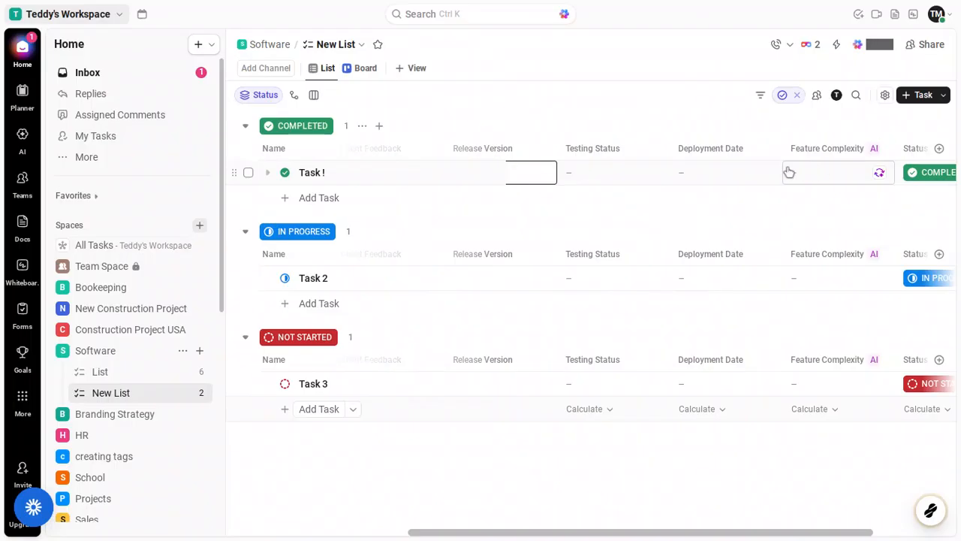
{"action": "left_click", "coordinate": [602, 169]}
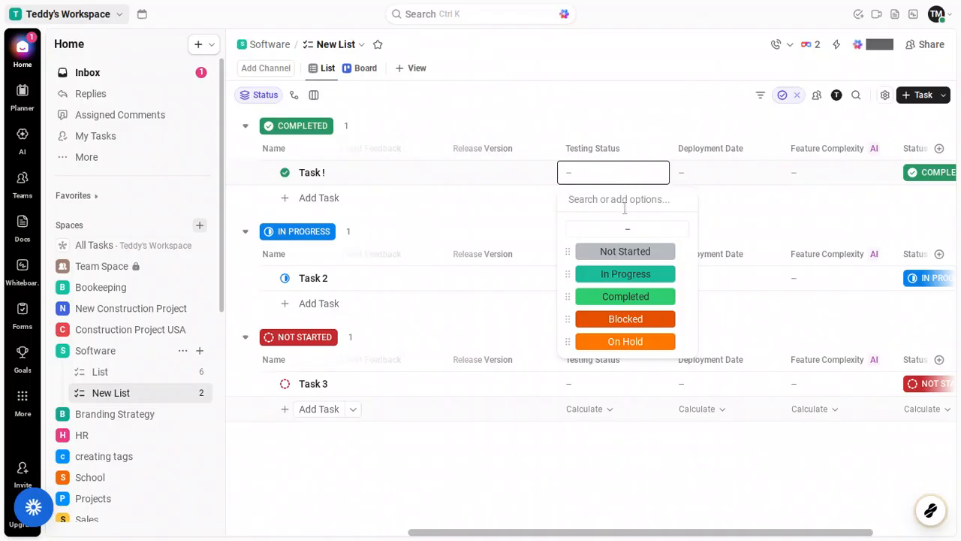
{"action": "left_click", "coordinate": [636, 275]}
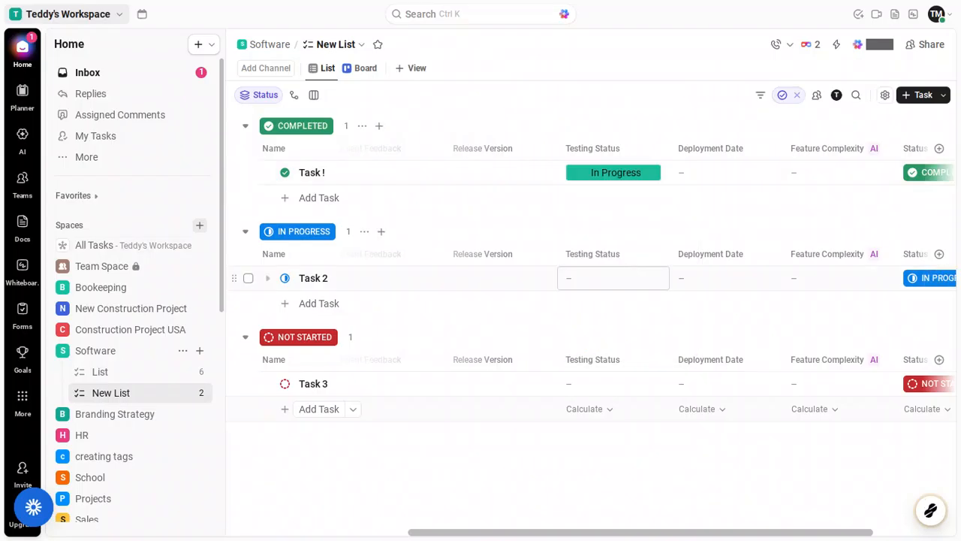
Open the Deployment Date of "Task !" for editing.
{"action": "left_click", "coordinate": [713, 178]}
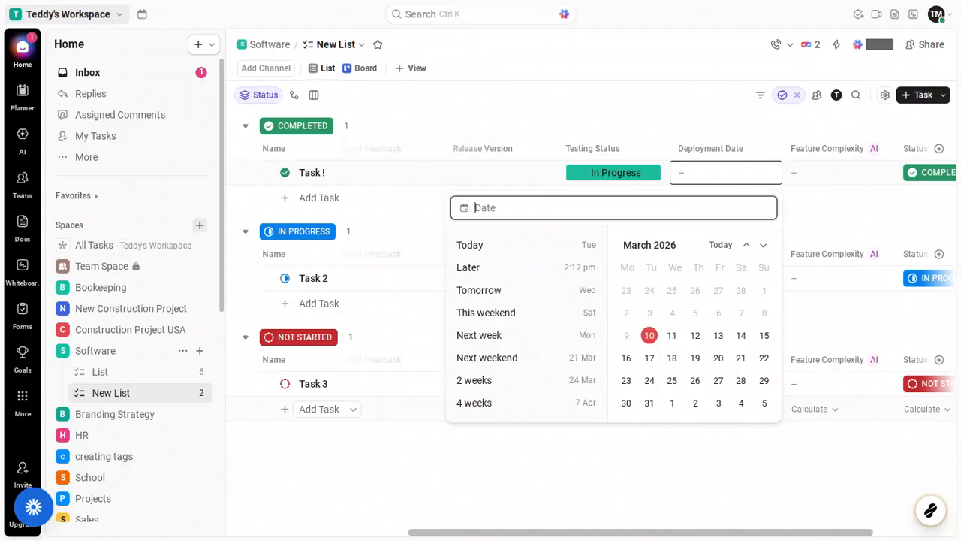